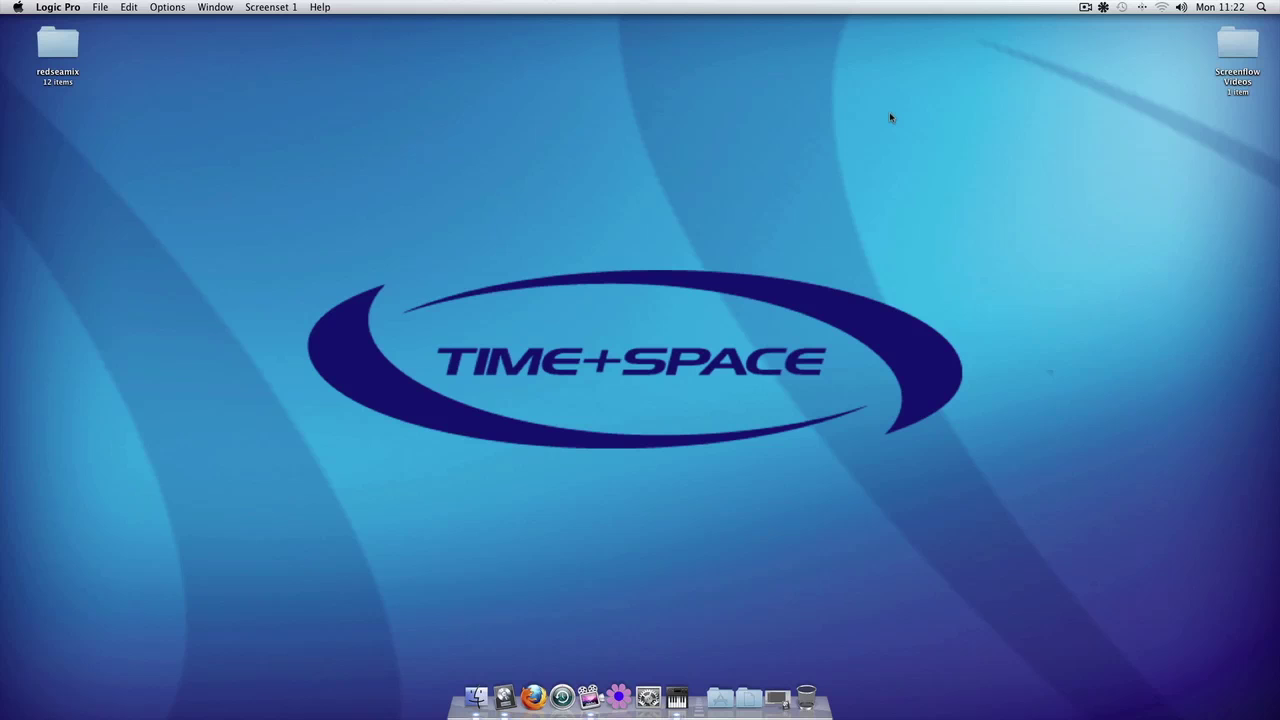
- Restore the minimized akai import Arrange window from the Dock
click(774, 692)
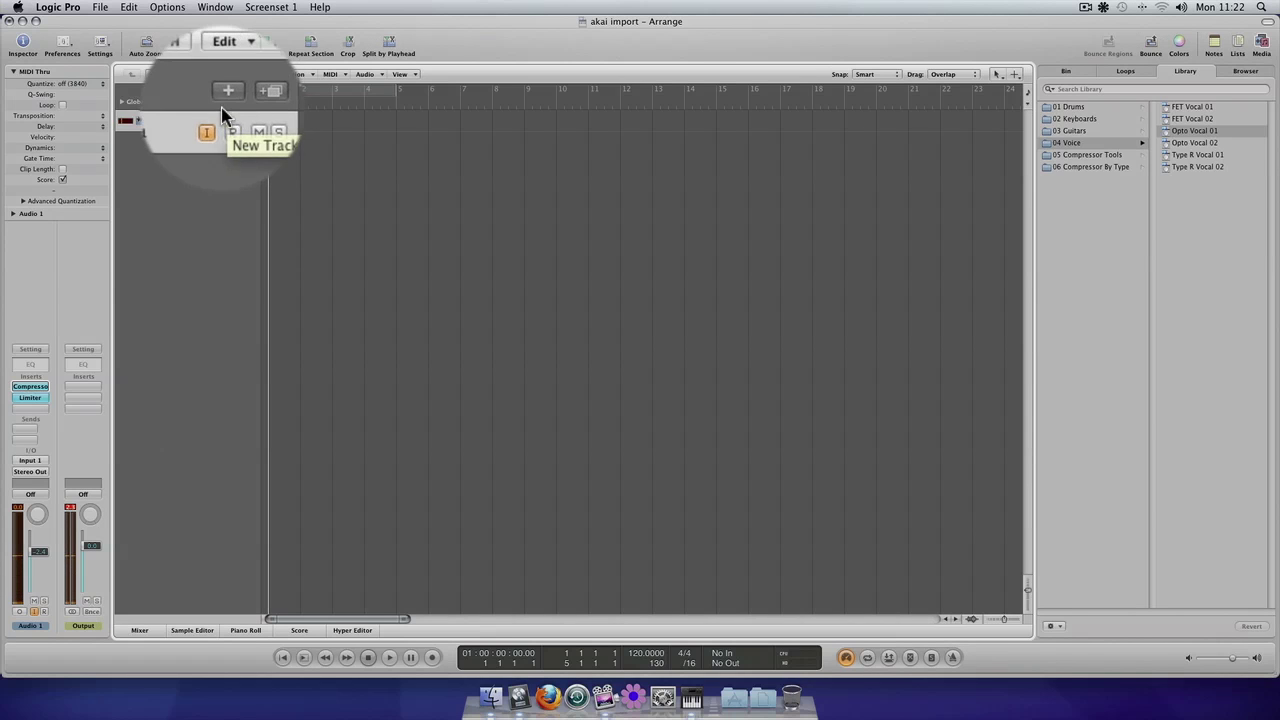
- Add a new software instrument track and load the EXS24 (Sampler) into its instrument slot
click(225, 101)
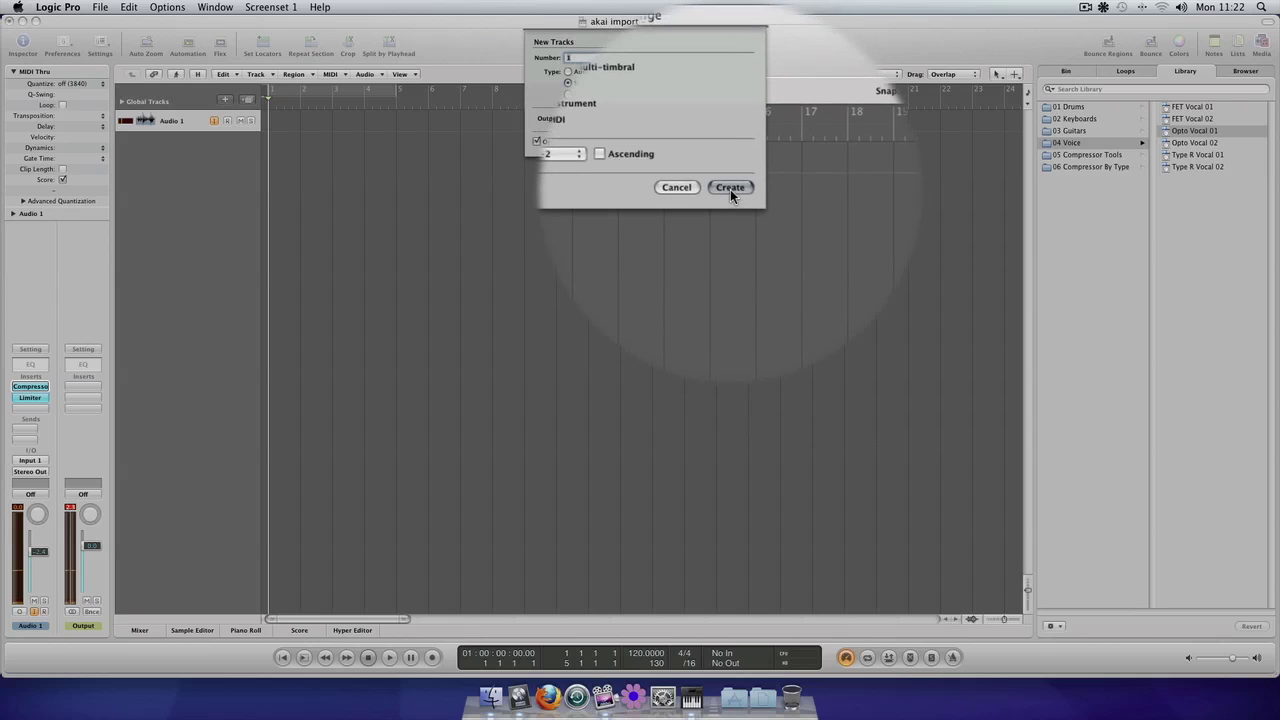
click(730, 188)
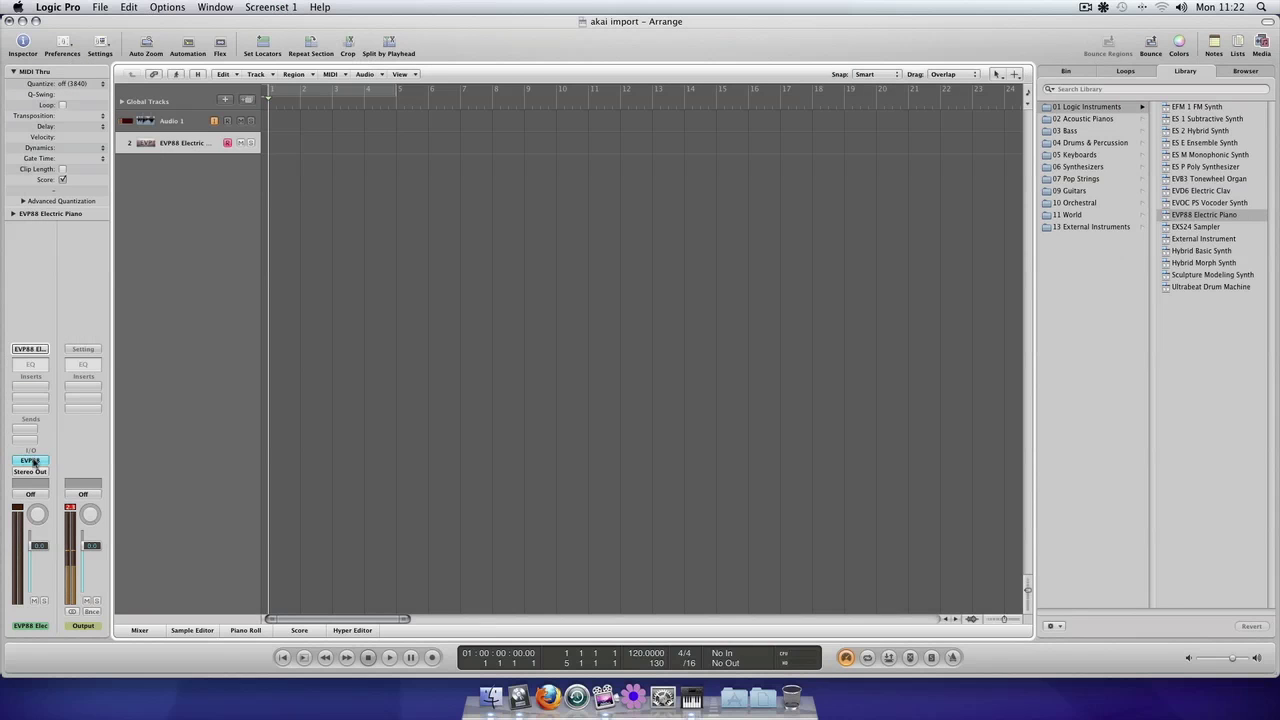
click(31, 461)
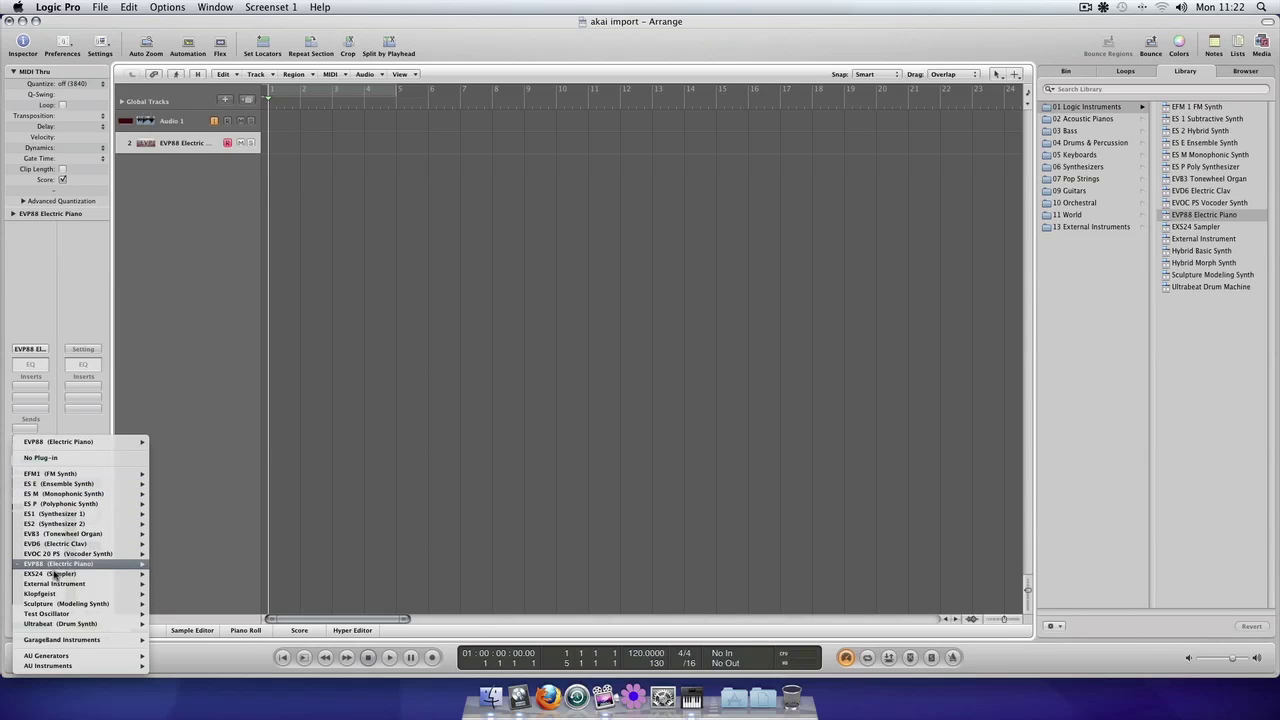
mouse_move(55, 574)
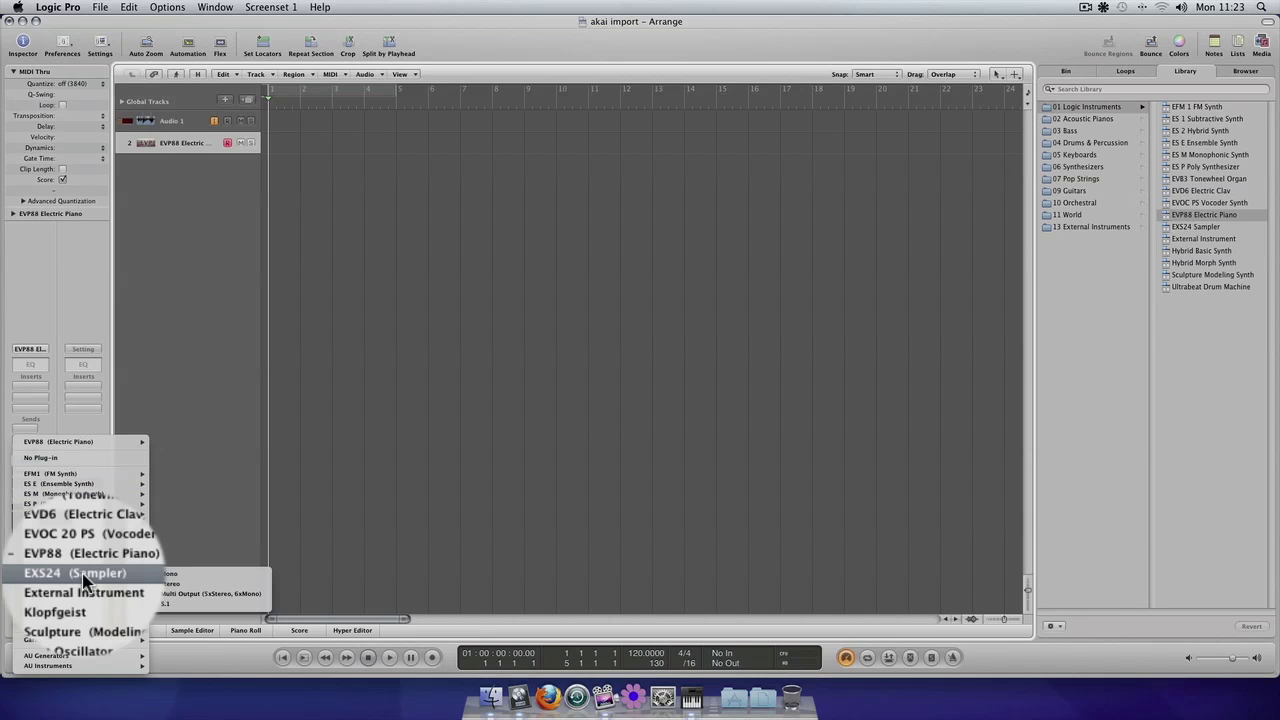
click(172, 583)
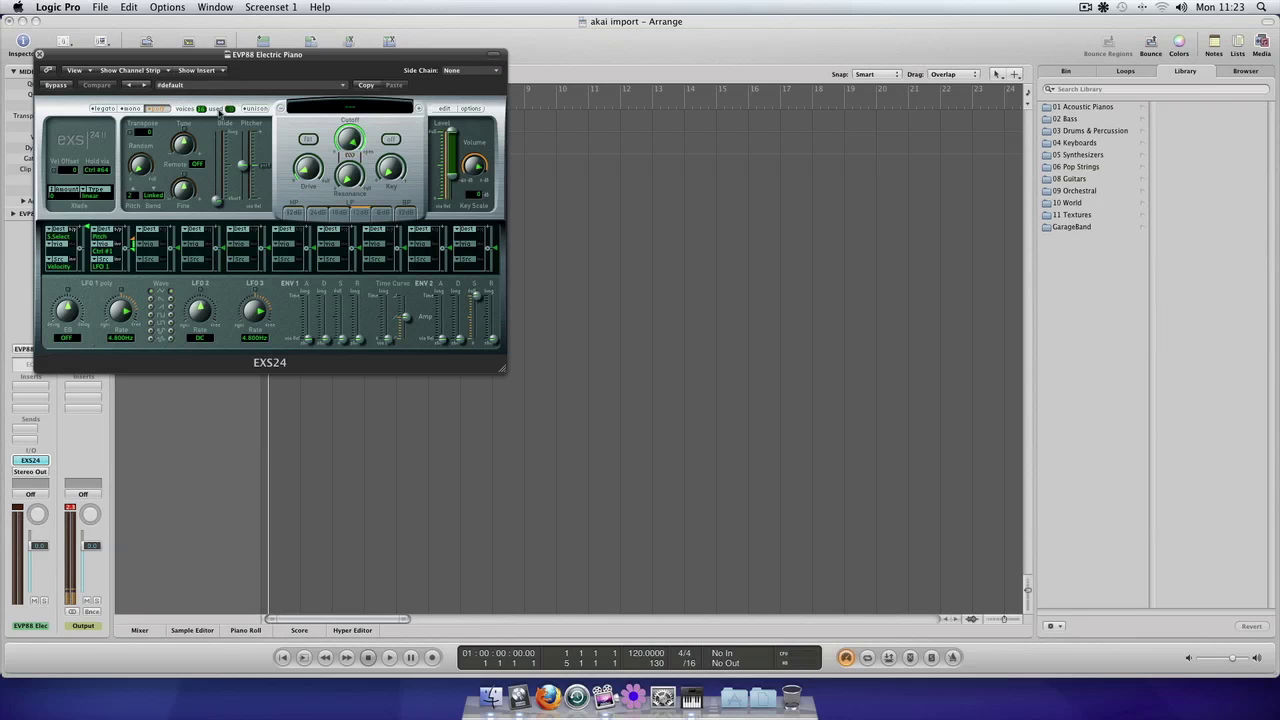
- Move the EXS24 window toward the screen centre and open its options menu
drag(168, 58, 472, 175)
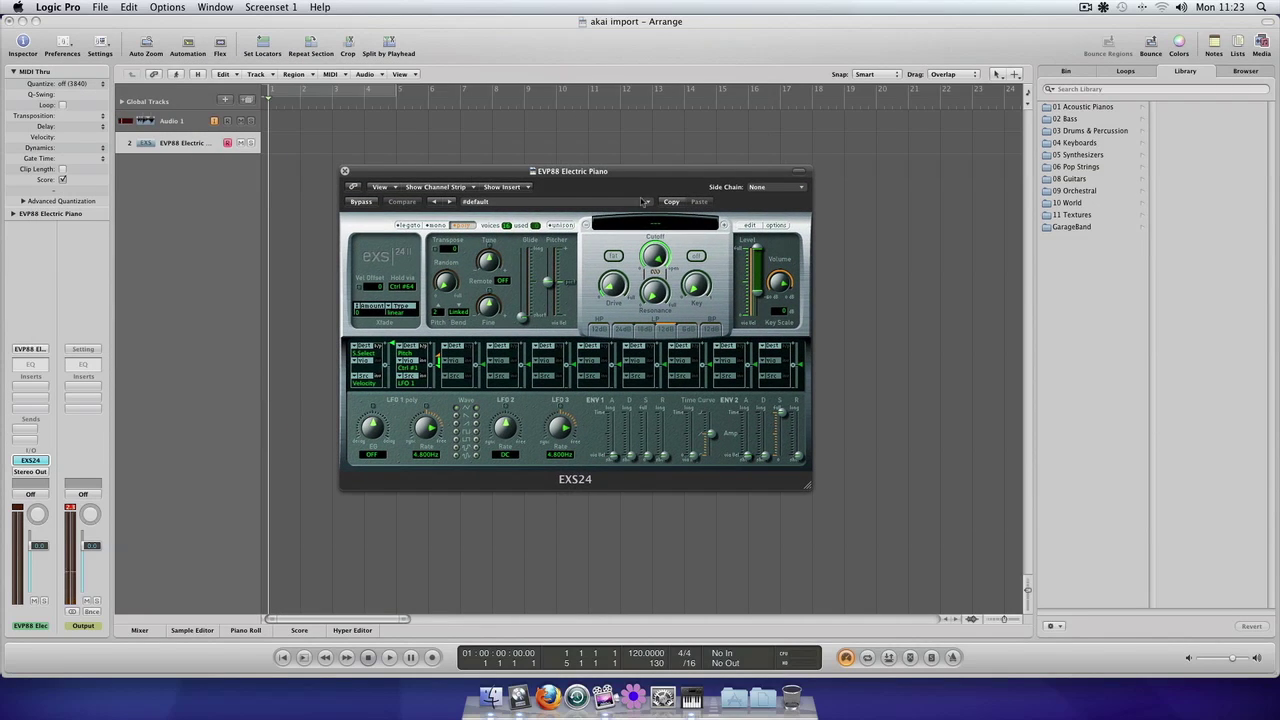
drag(743, 175, 761, 165)
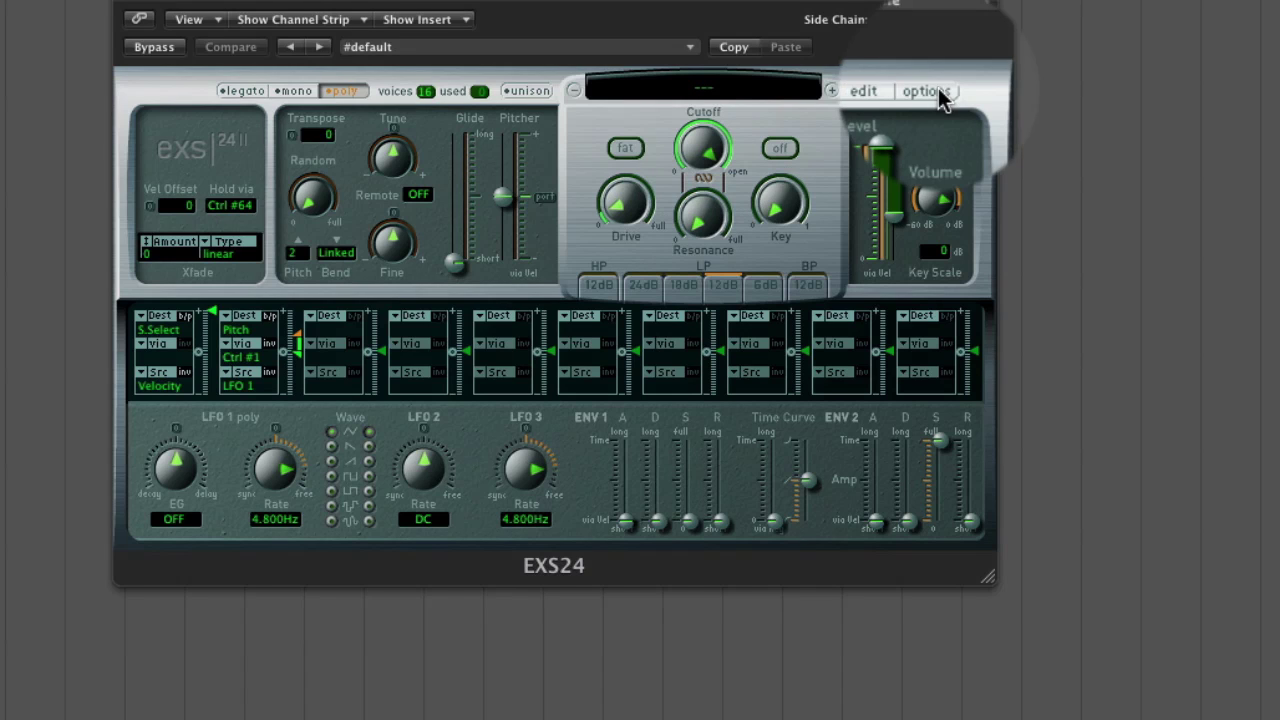
click(936, 91)
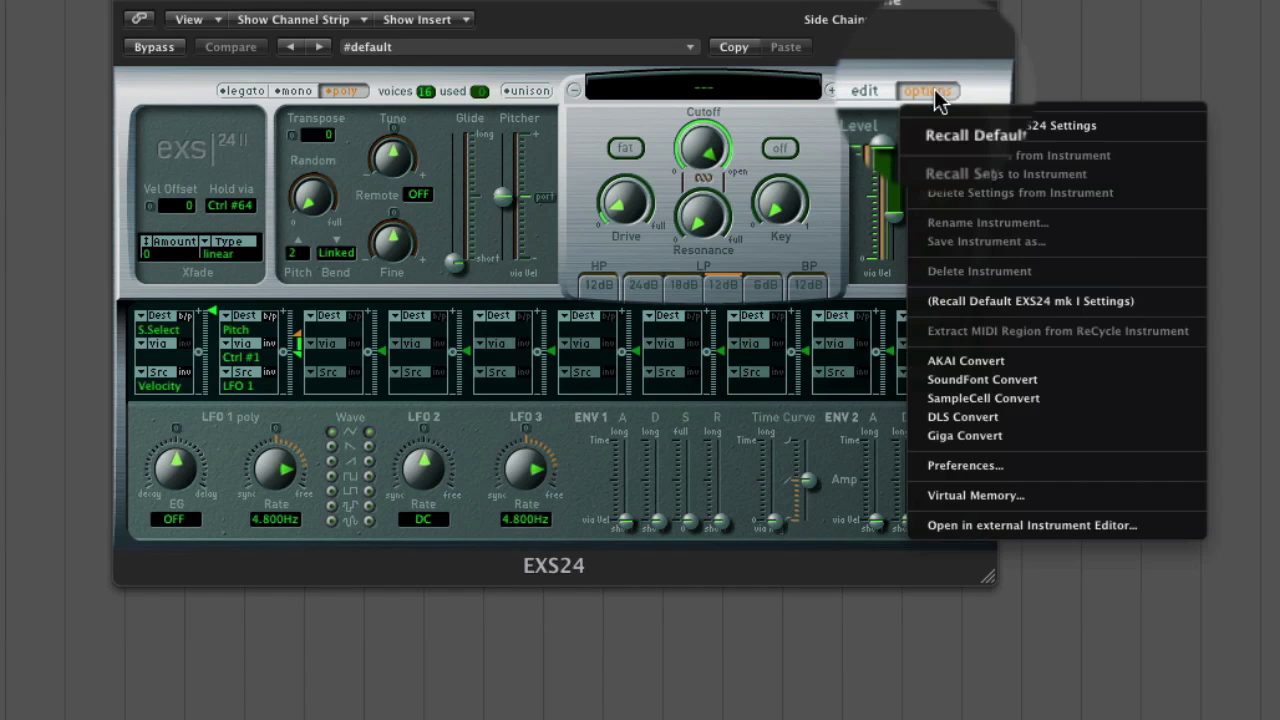
- Launch AKAI Convert and position its window while the CD's partitions are read
click(947, 365)
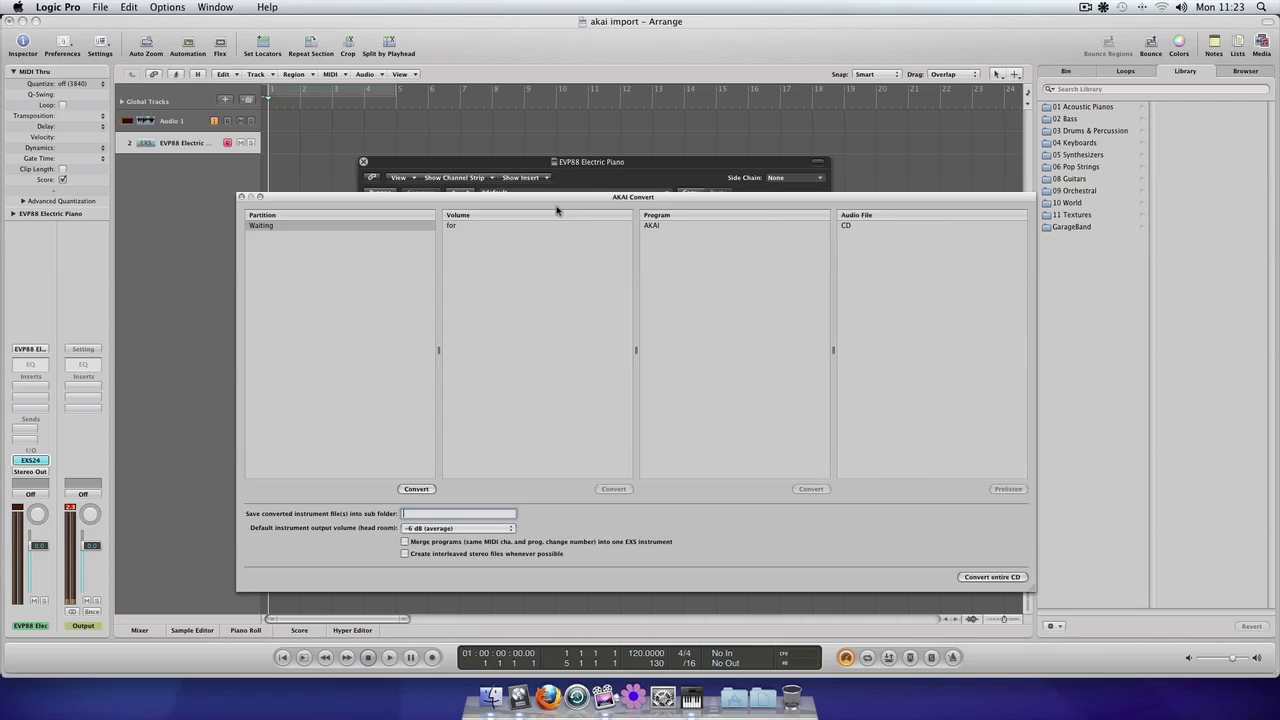
drag(557, 199, 479, 137)
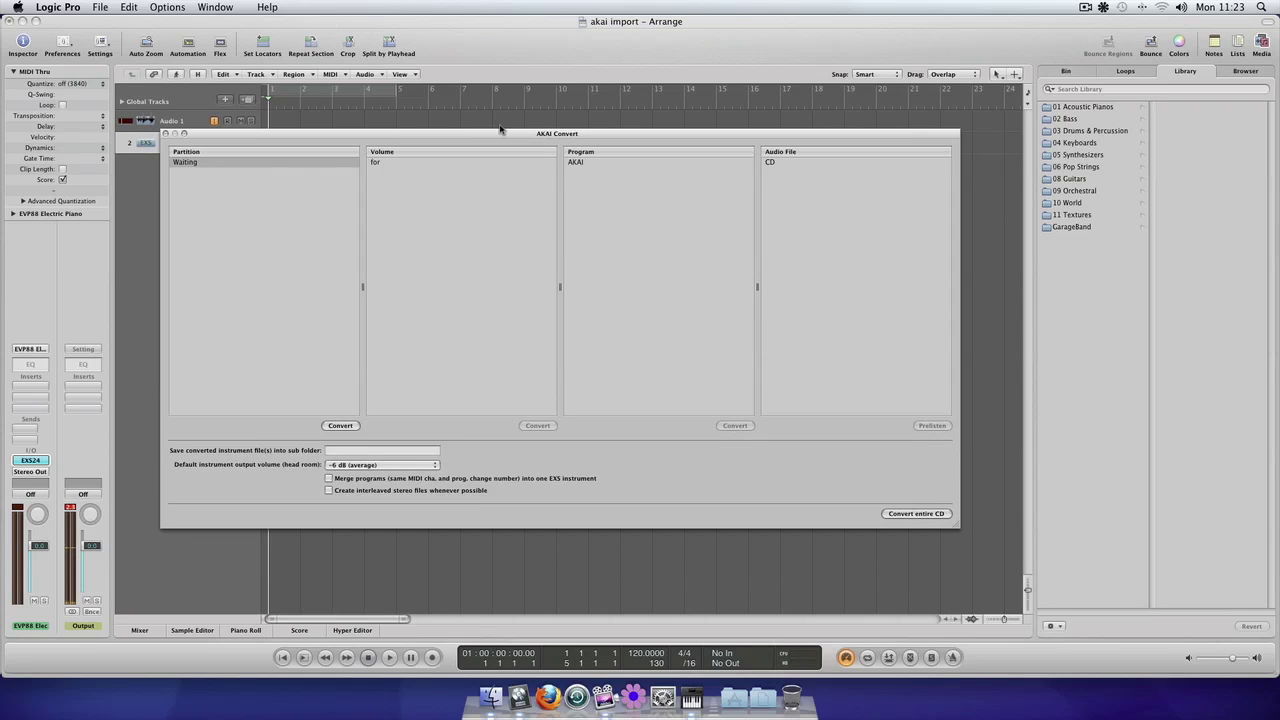
drag(500, 137, 518, 137)
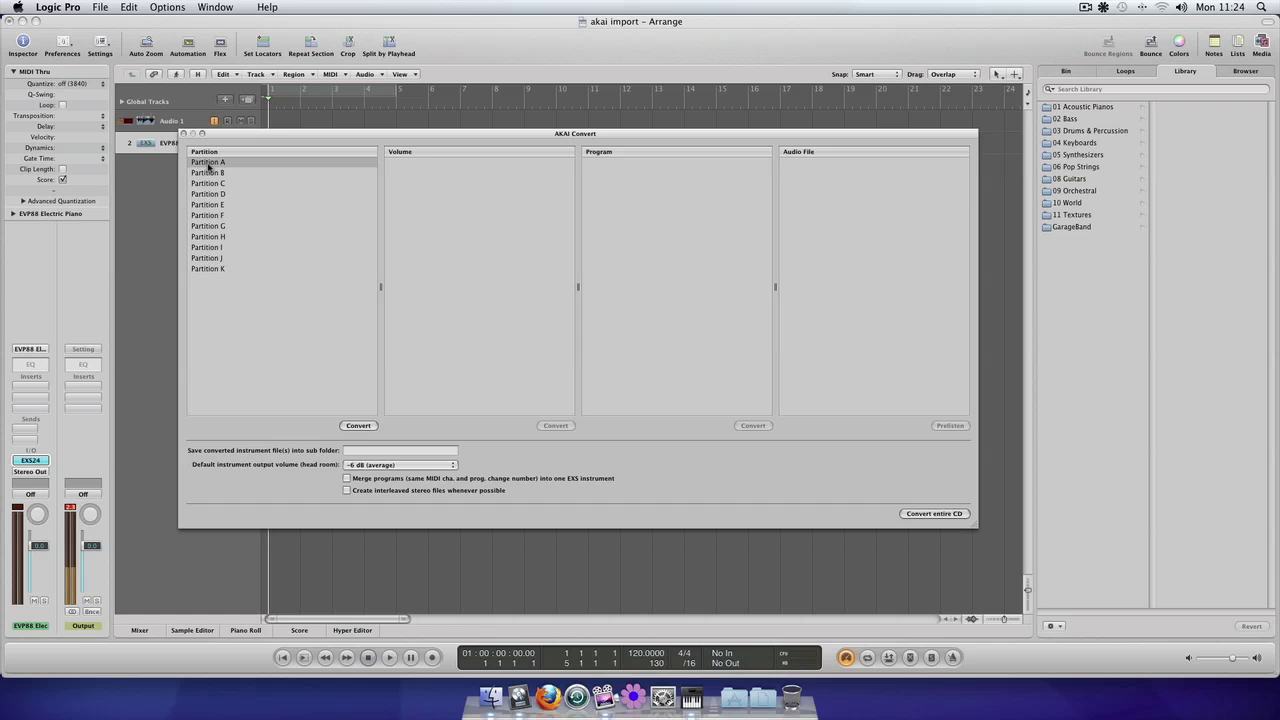
- Browse Partition A to volume 92-BIG BRTHR, program BIG BROTHER, and select sample BBRO A -L
drag(248, 136, 348, 130)
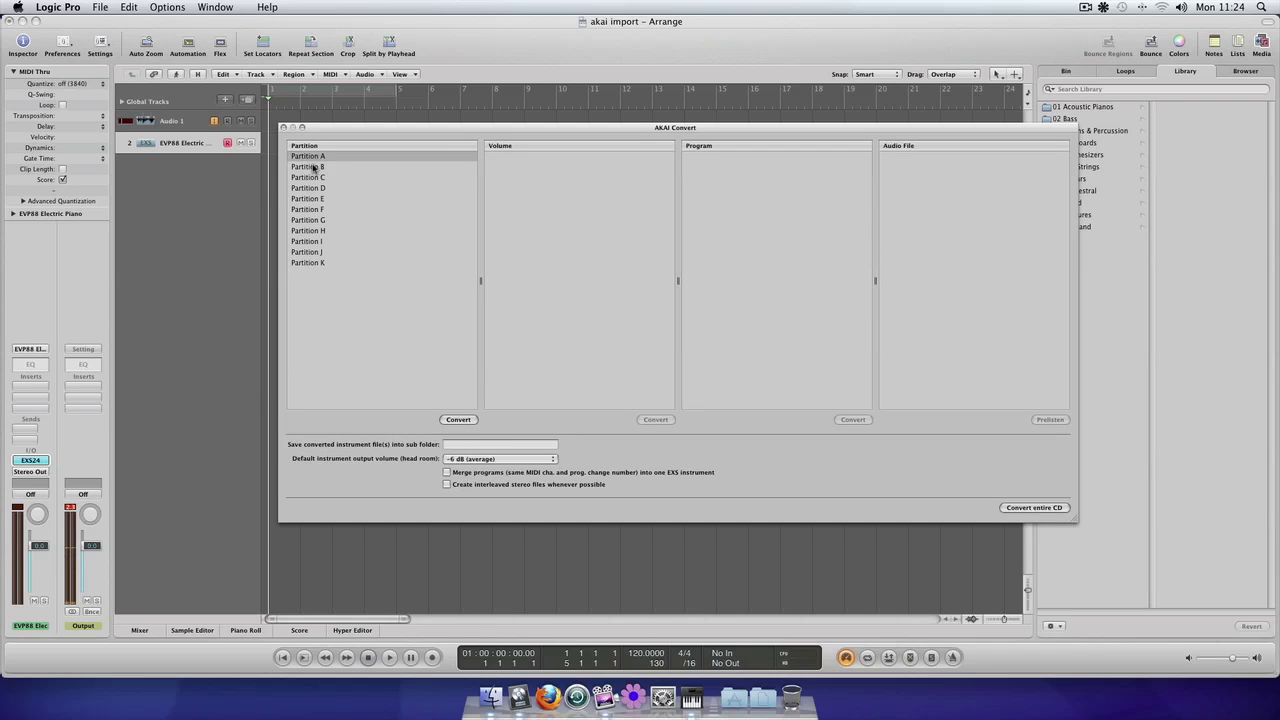
click(311, 164)
click(312, 156)
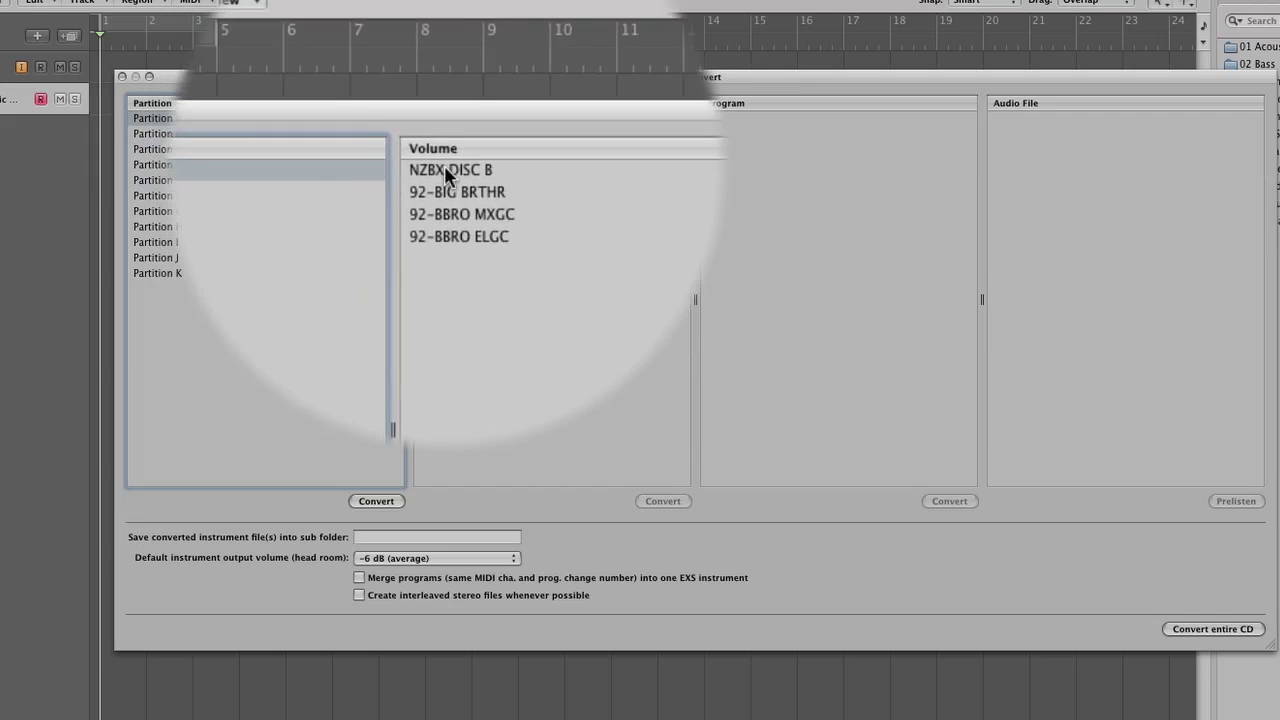
click(443, 174)
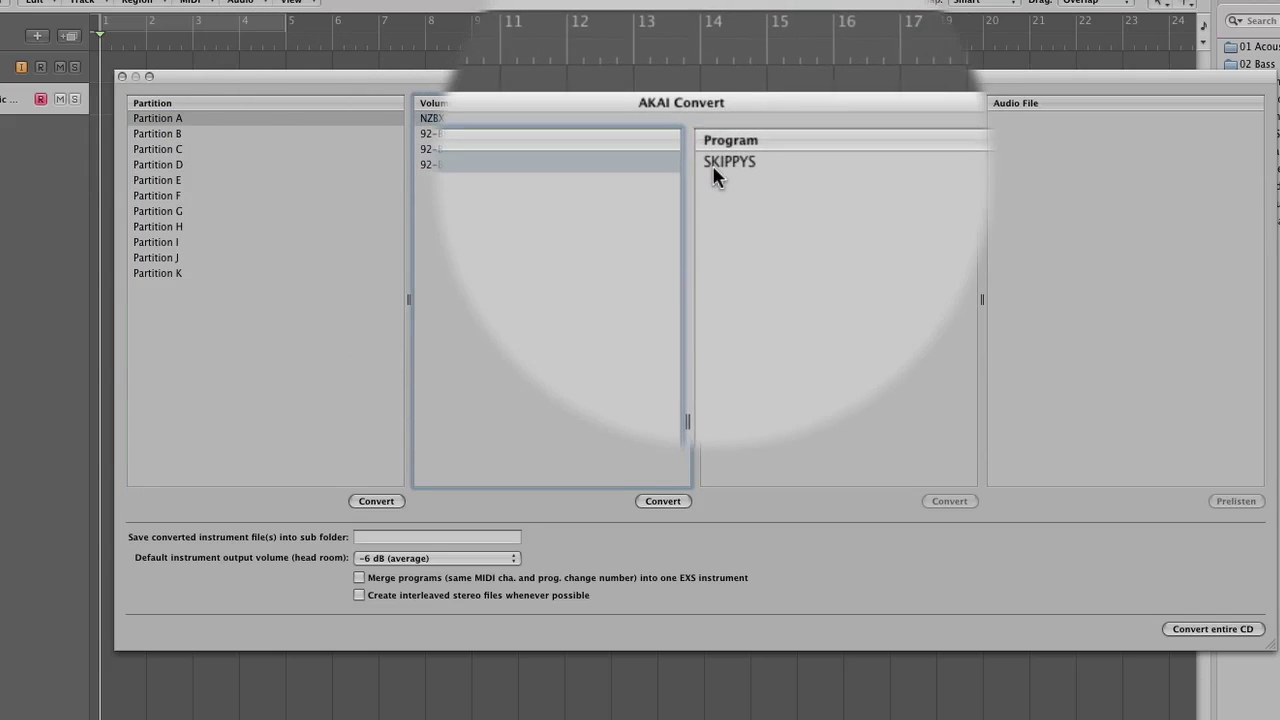
click(714, 175)
click(1021, 166)
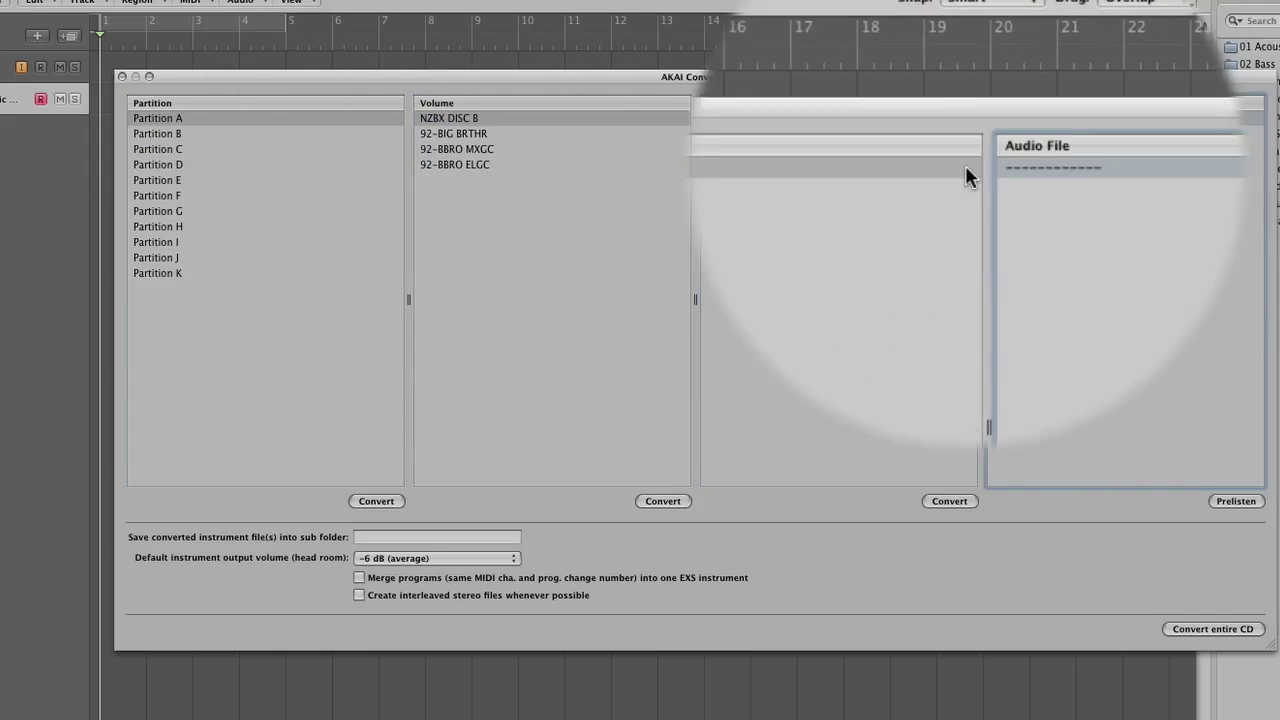
click(425, 166)
click(708, 168)
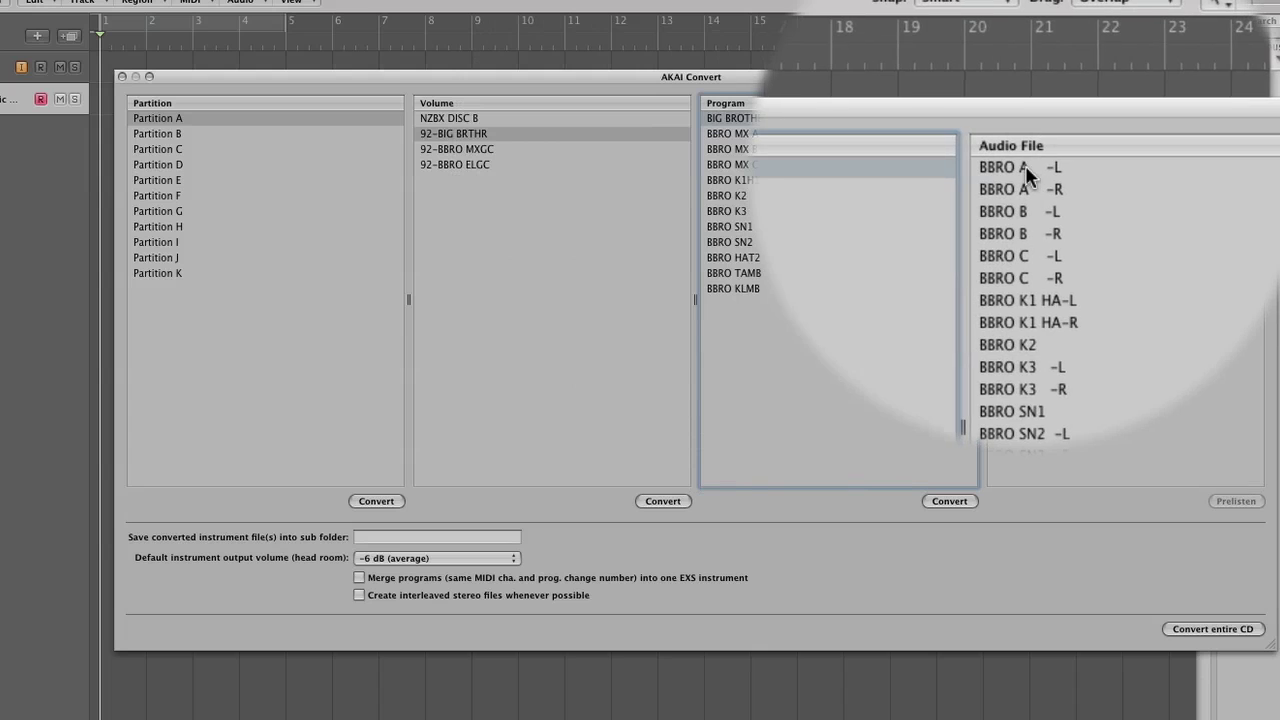
click(1028, 165)
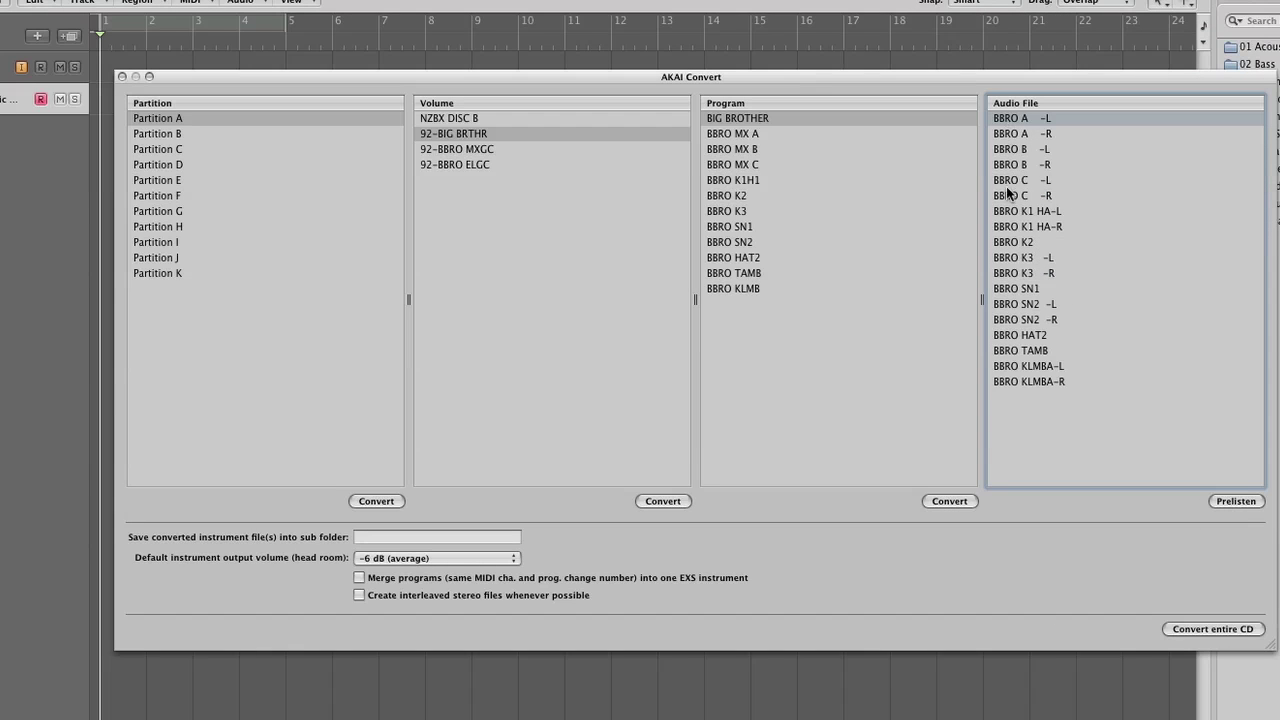
- Audition the BBRO A -L sample, then move the converter window down slightly
click(1236, 502)
click(1237, 501)
drag(719, 77, 722, 127)
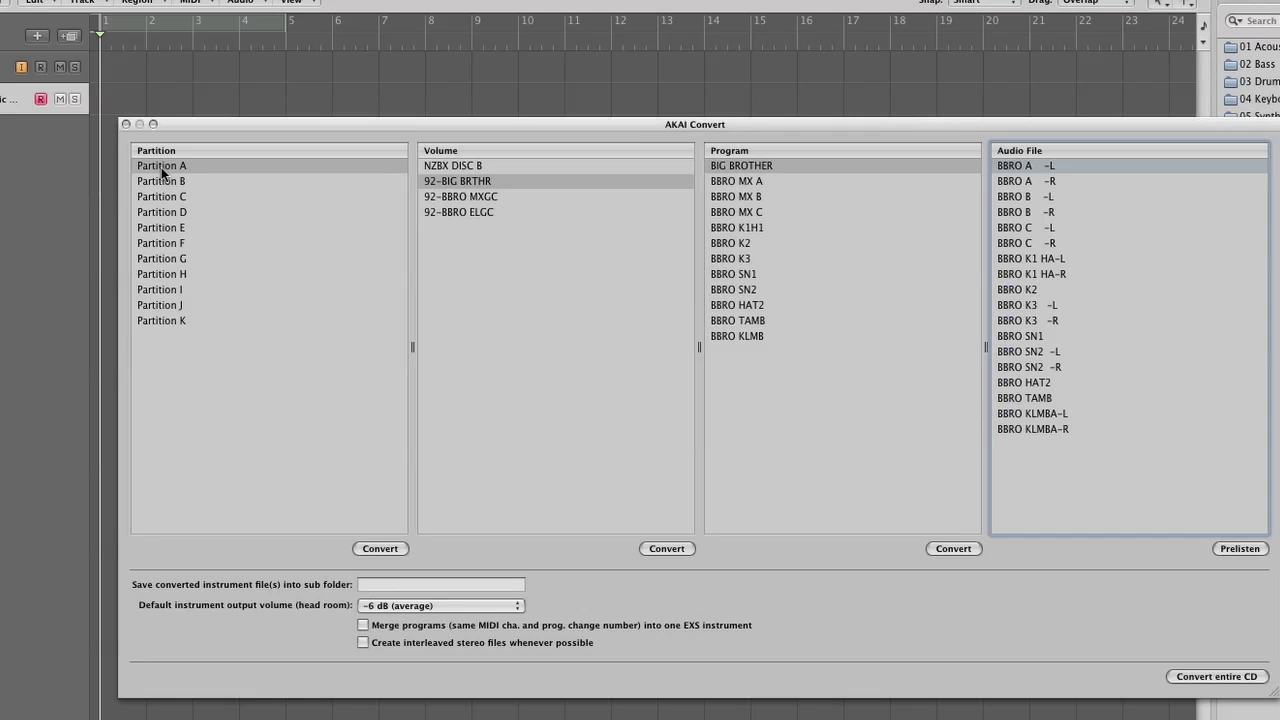
- Browse Partition A > 92-BIG BRTHR > BIG BROTHER, then return to Partition A
click(161, 167)
click(504, 181)
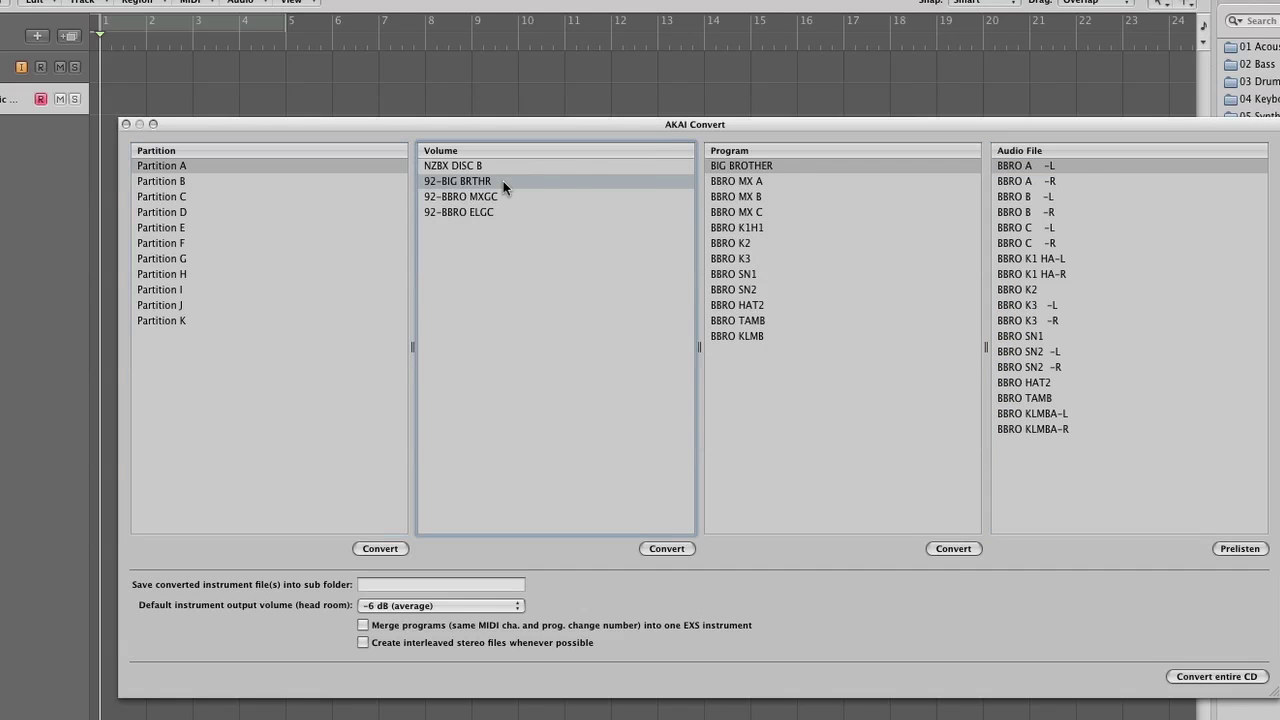
click(740, 168)
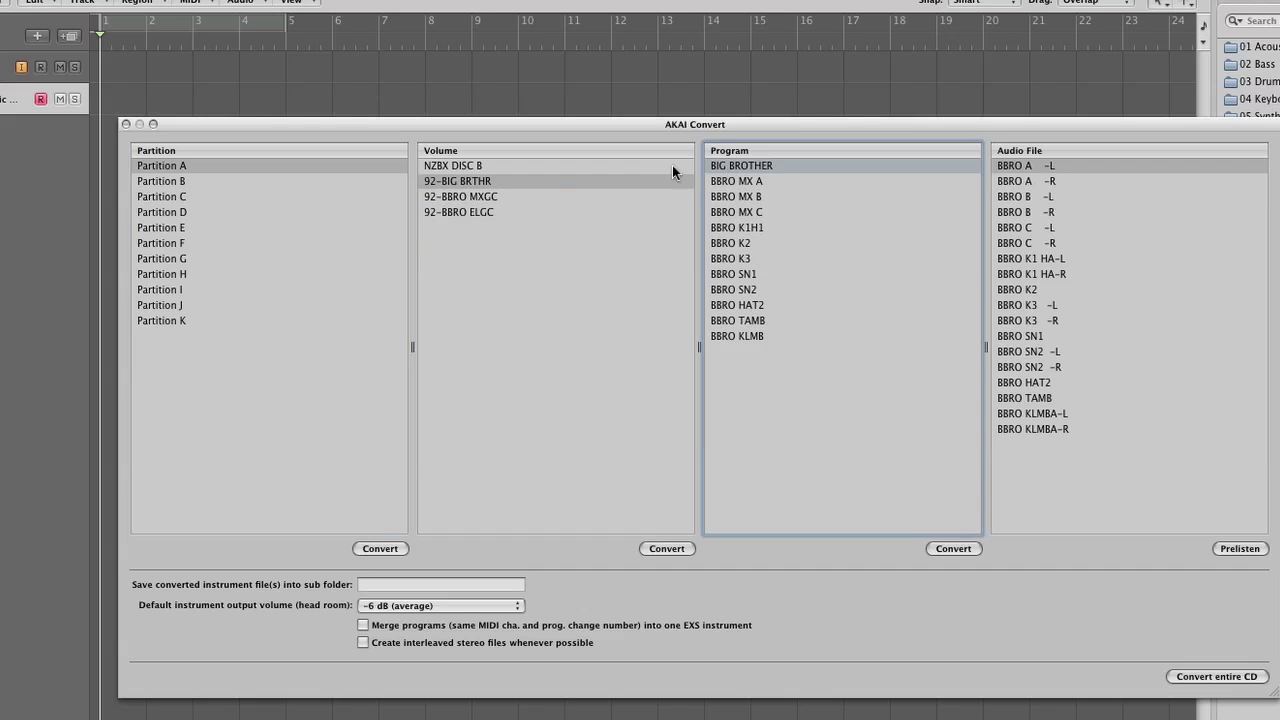
click(306, 173)
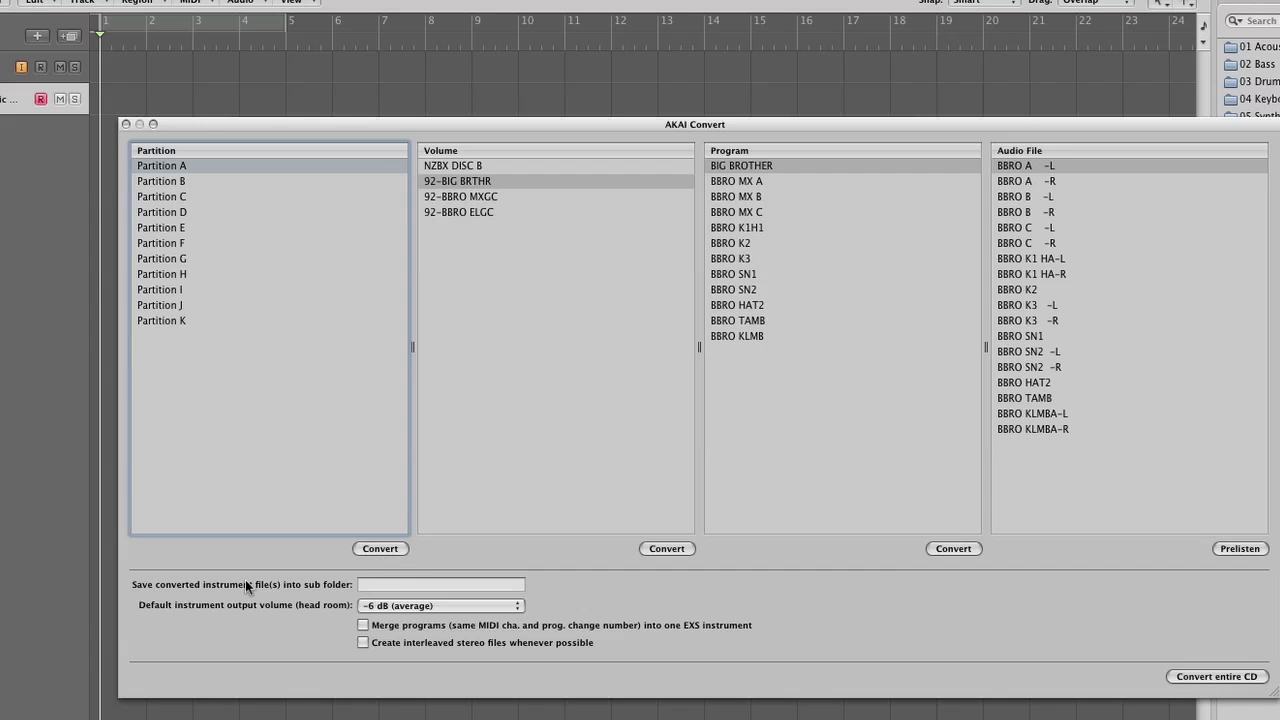
- Set the converted-instrument sub folder to 'Skippys Noisebox' and reselect Partition A
click(420, 590)
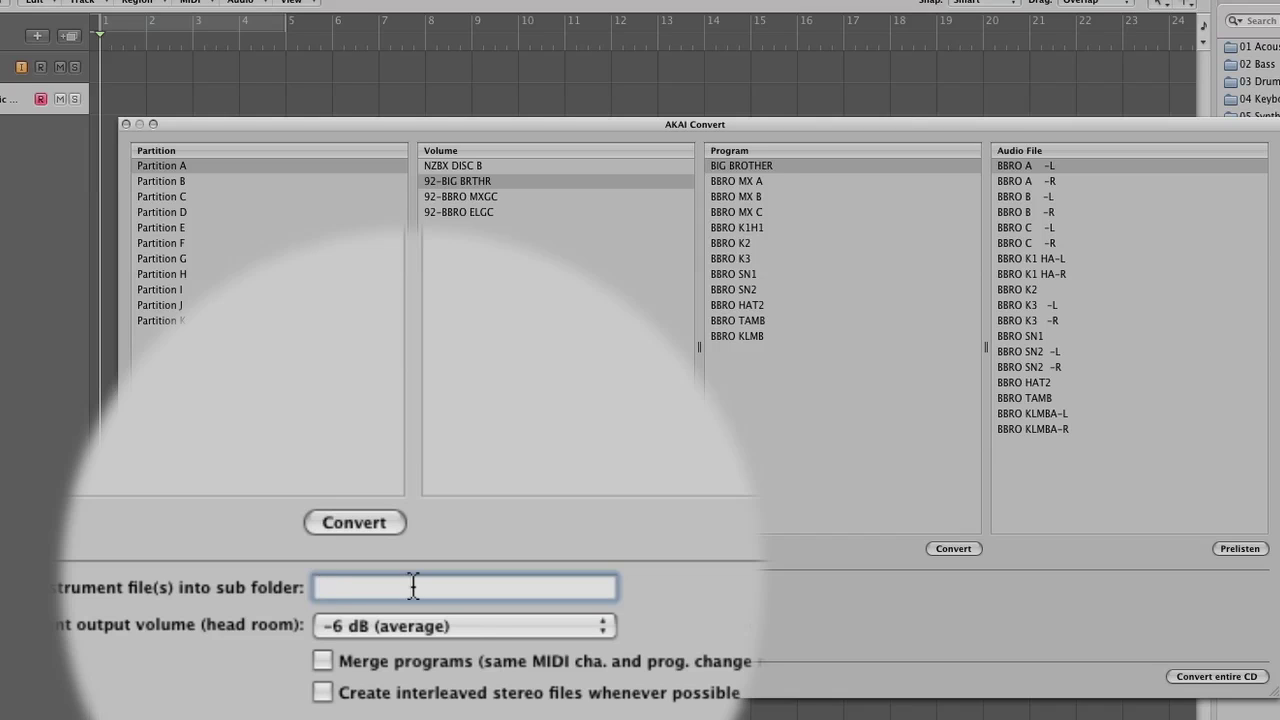
text(Skippys Noise)
key(BackSpace)
text(box)
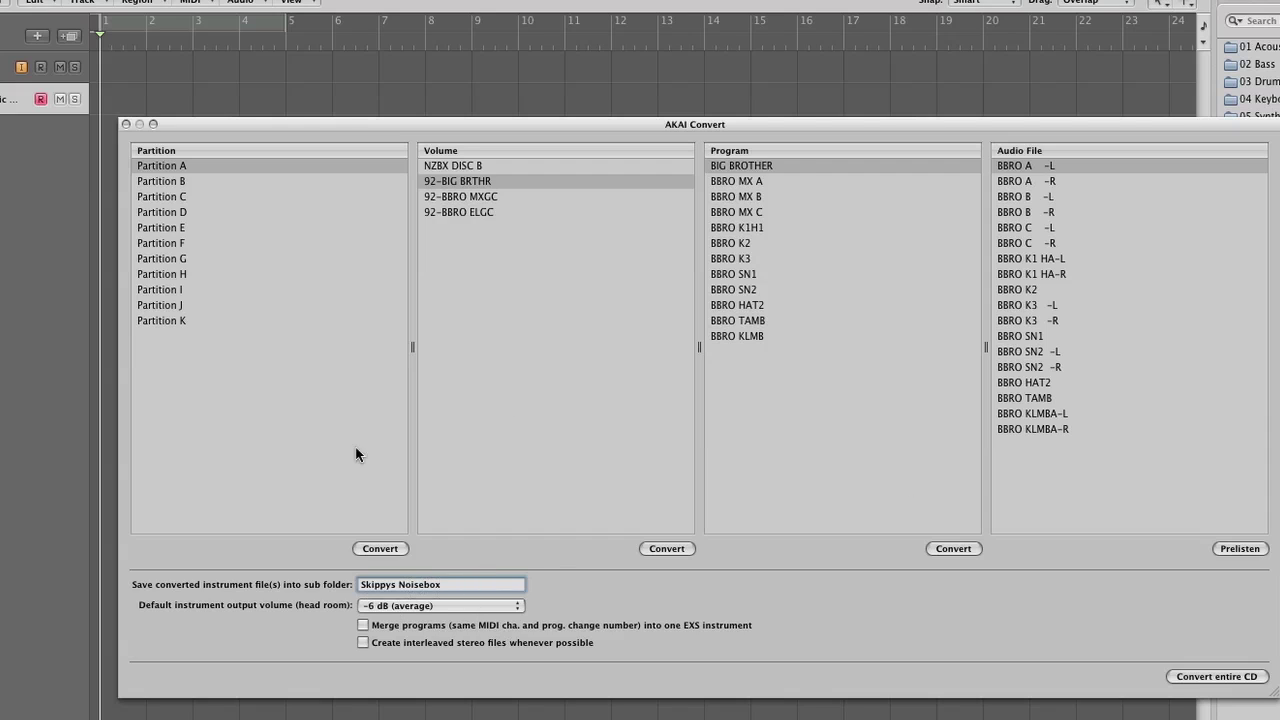
click(180, 166)
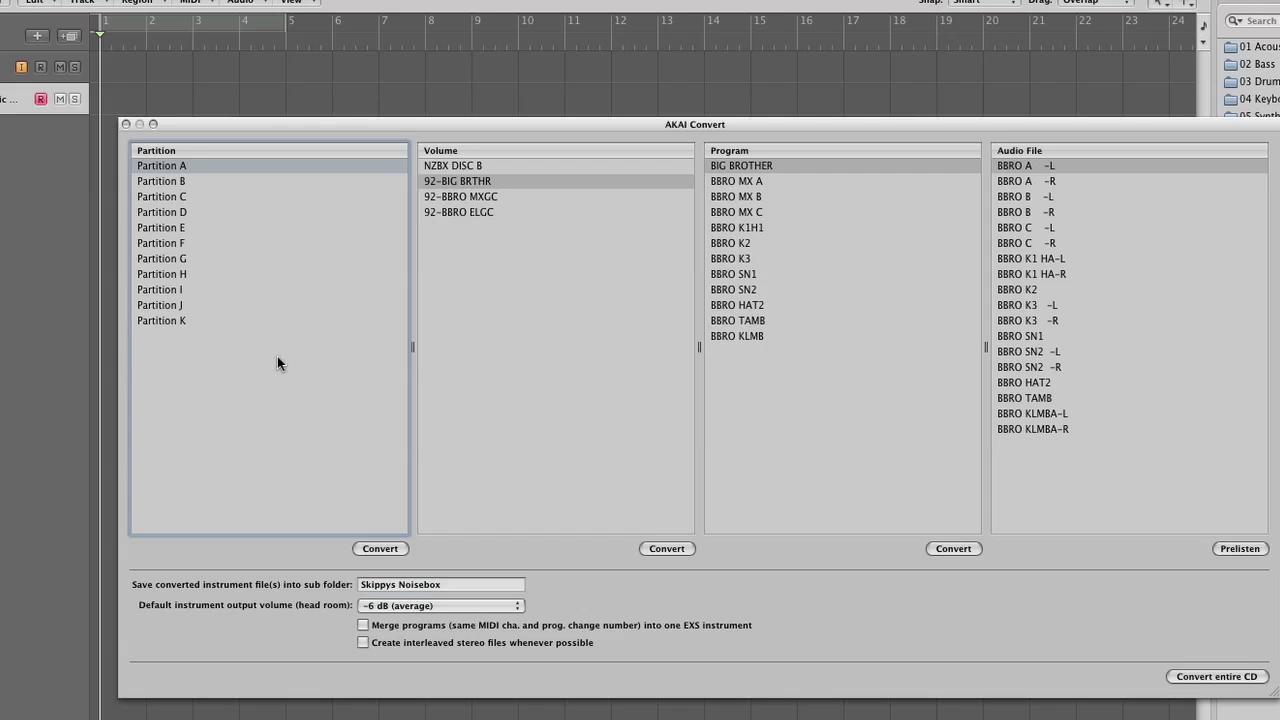
- Convert Partition A, move the completion message aside, and eject the AKAI CD-ROM
click(380, 549)
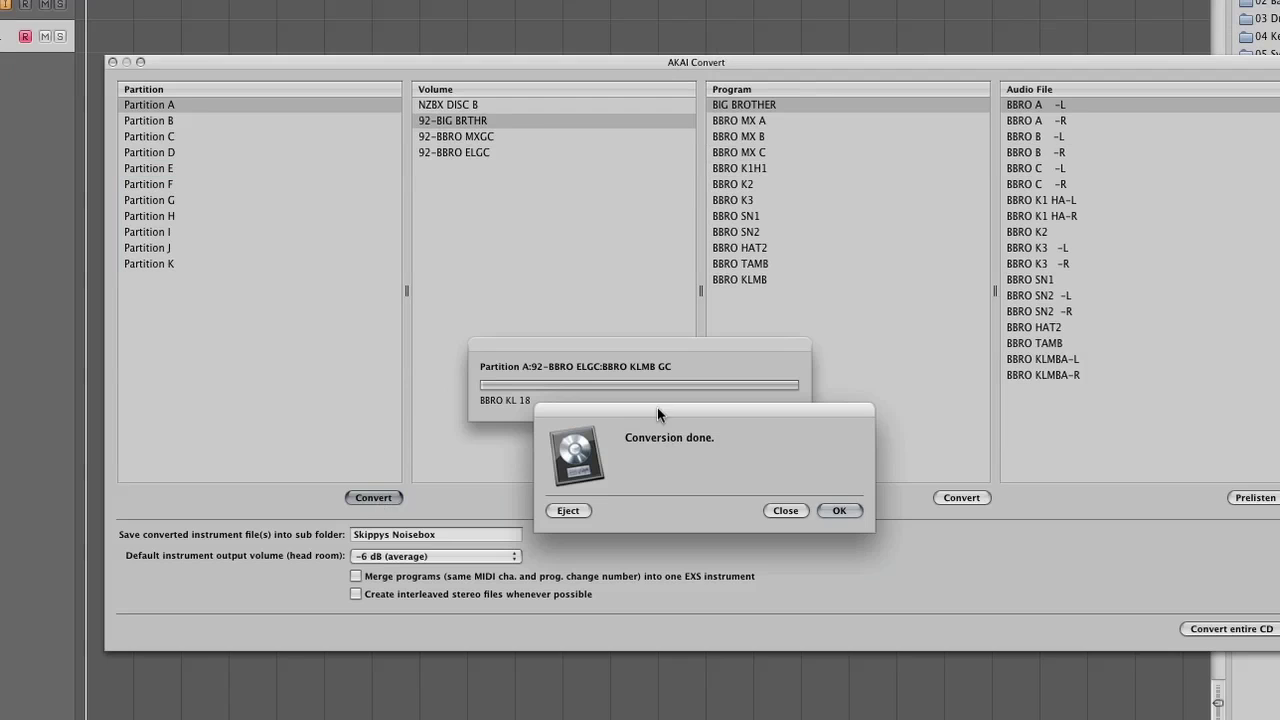
drag(654, 410, 741, 131)
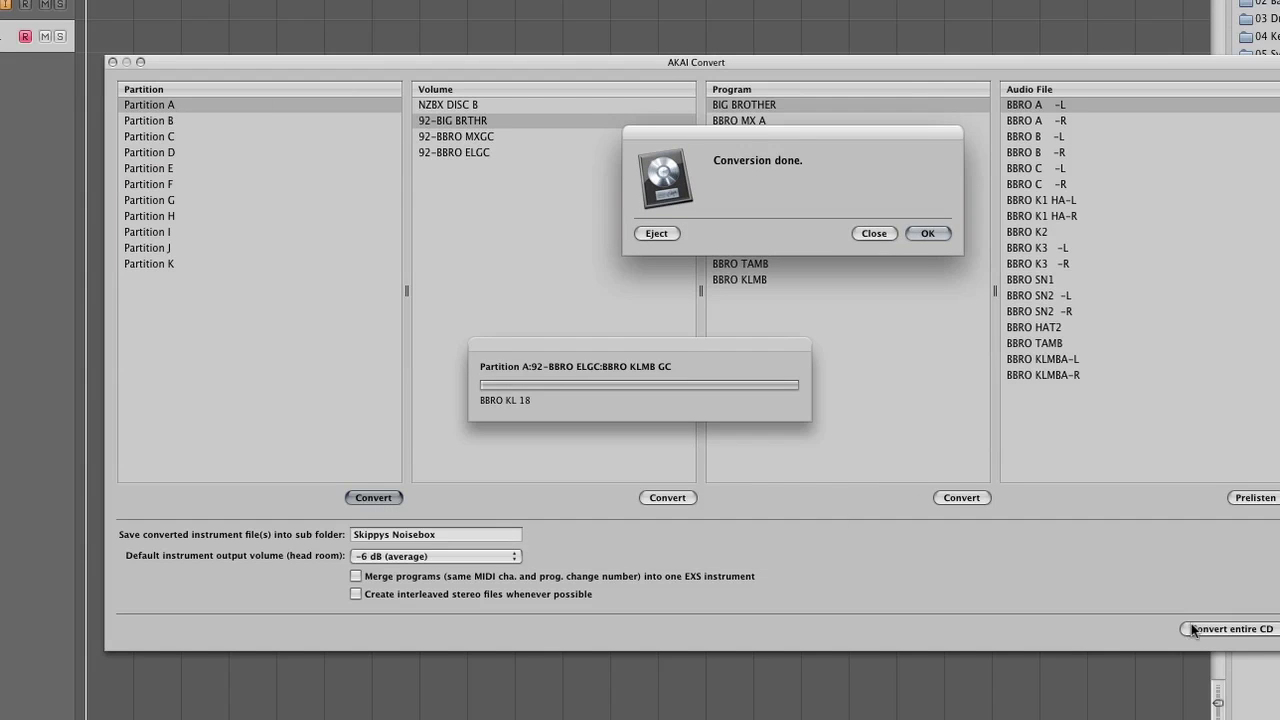
drag(767, 129, 851, 137)
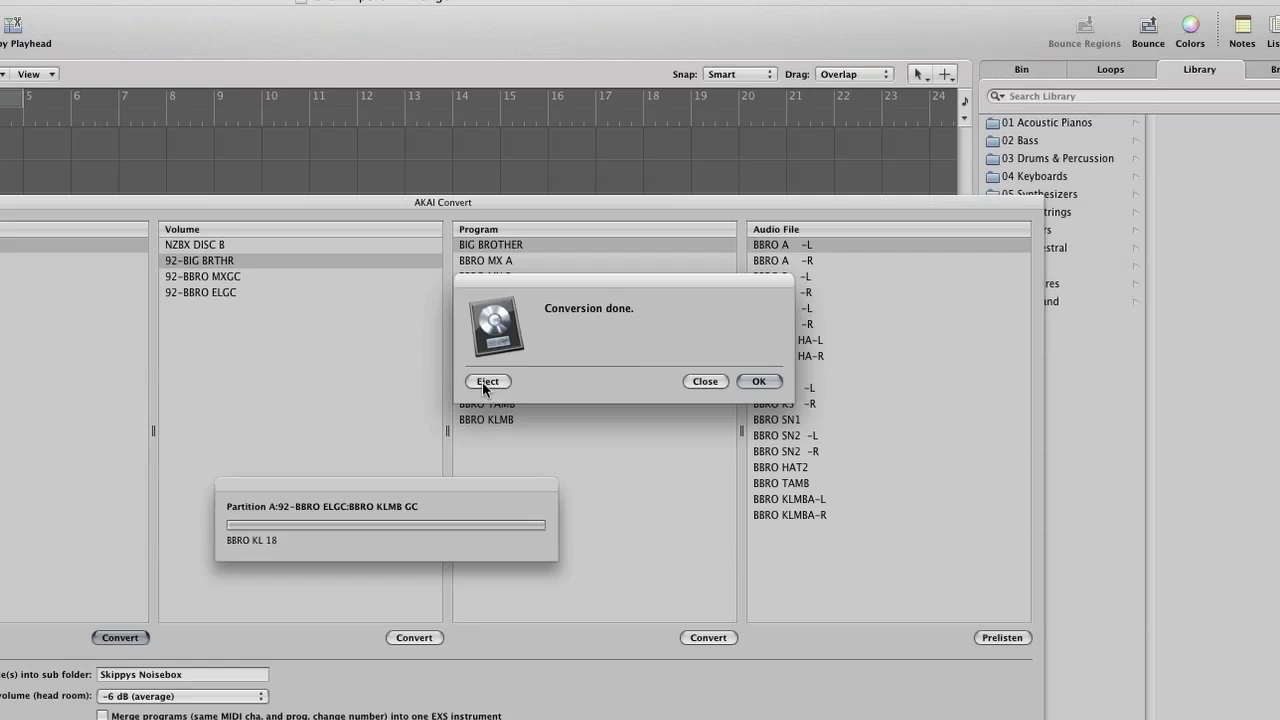
click(487, 381)
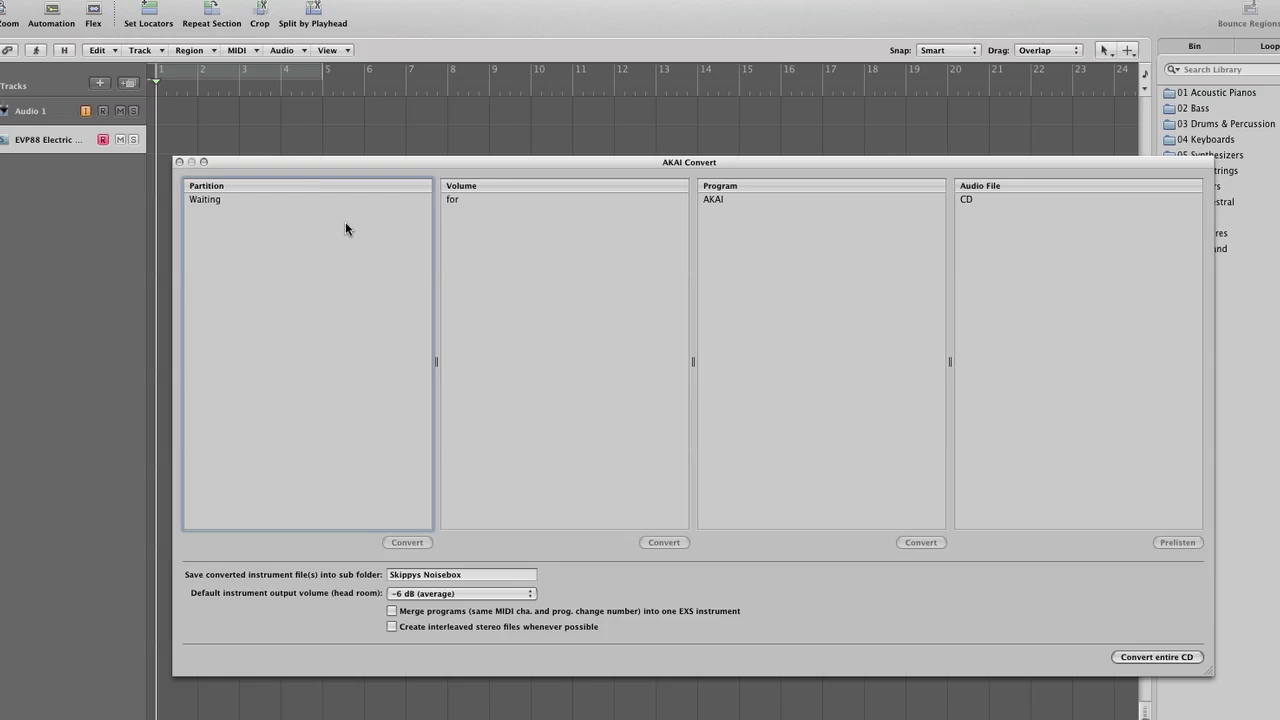
- Close the converter and load BBRO HAT2 GC from Skippys Noisebox > 92-BBRO ELGC into EXS24
click(179, 162)
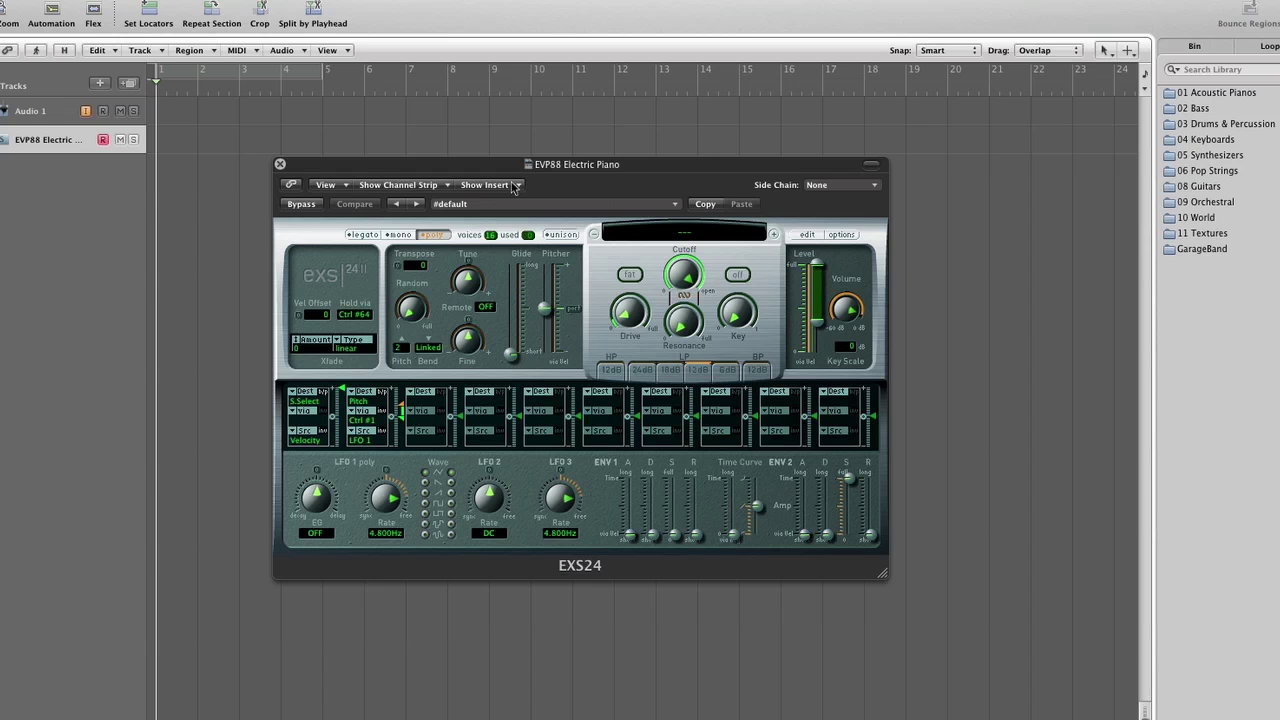
drag(644, 166, 622, 100)
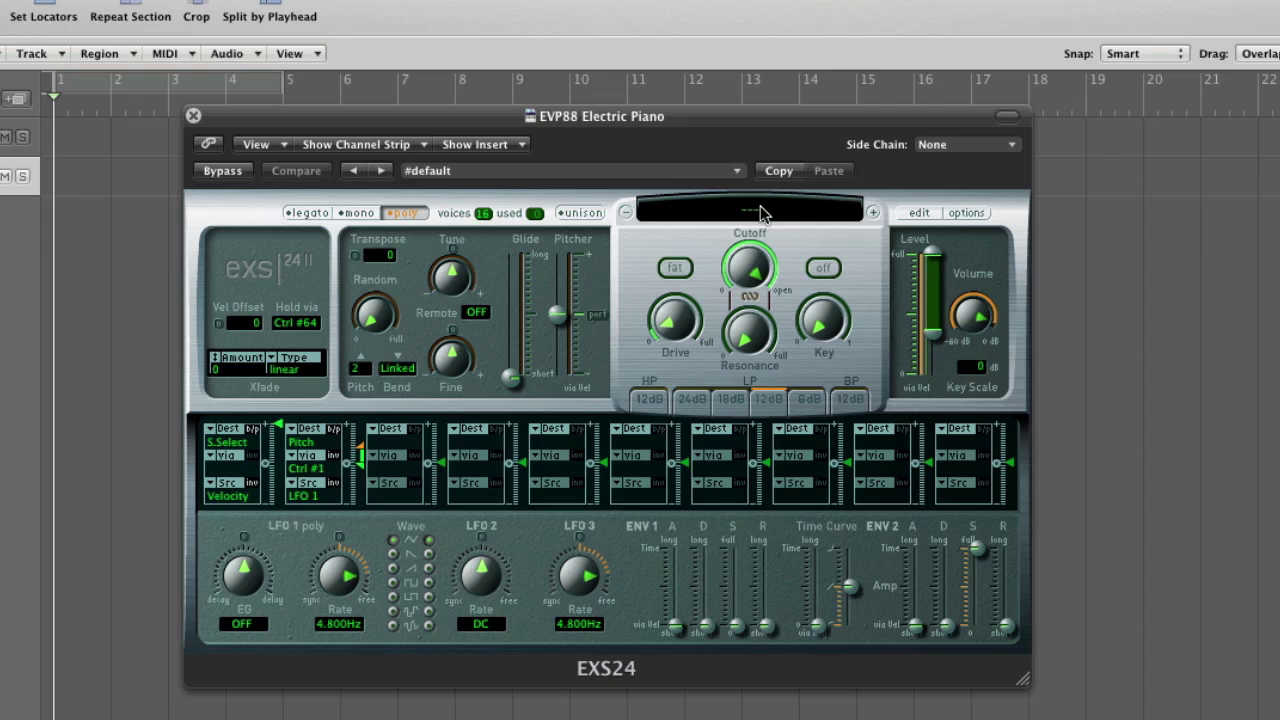
click(760, 212)
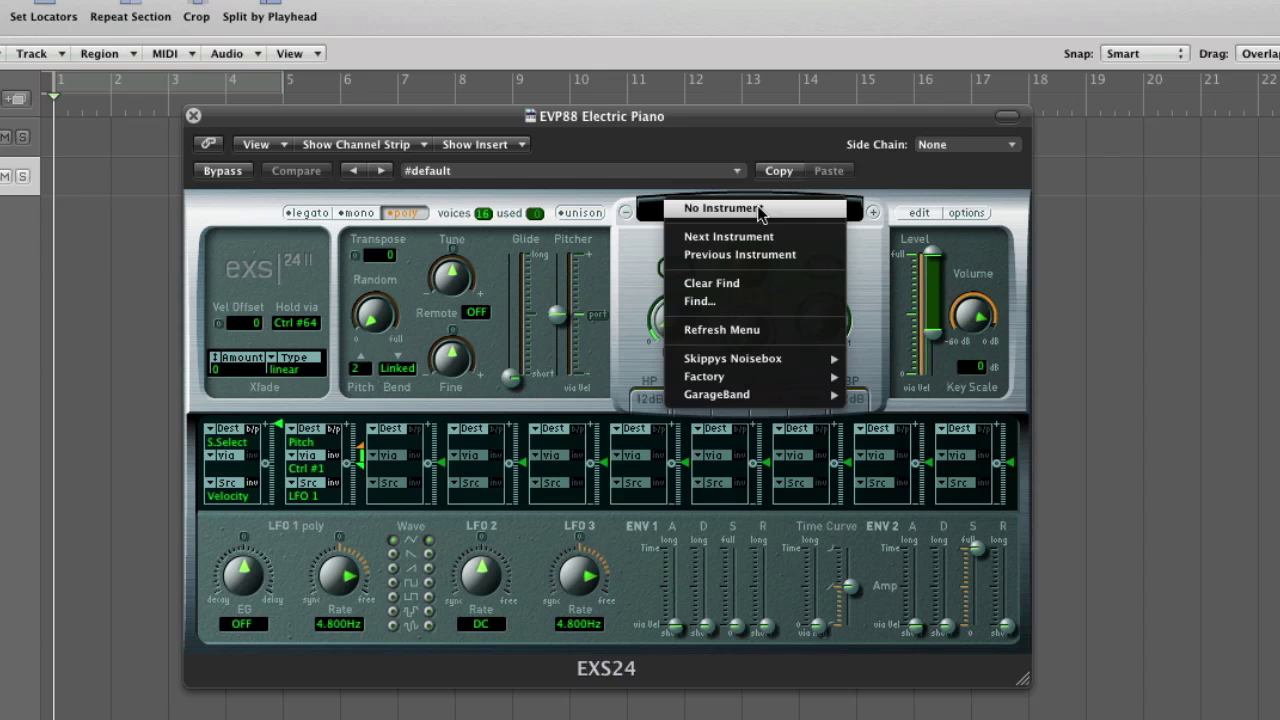
mouse_move(750, 361)
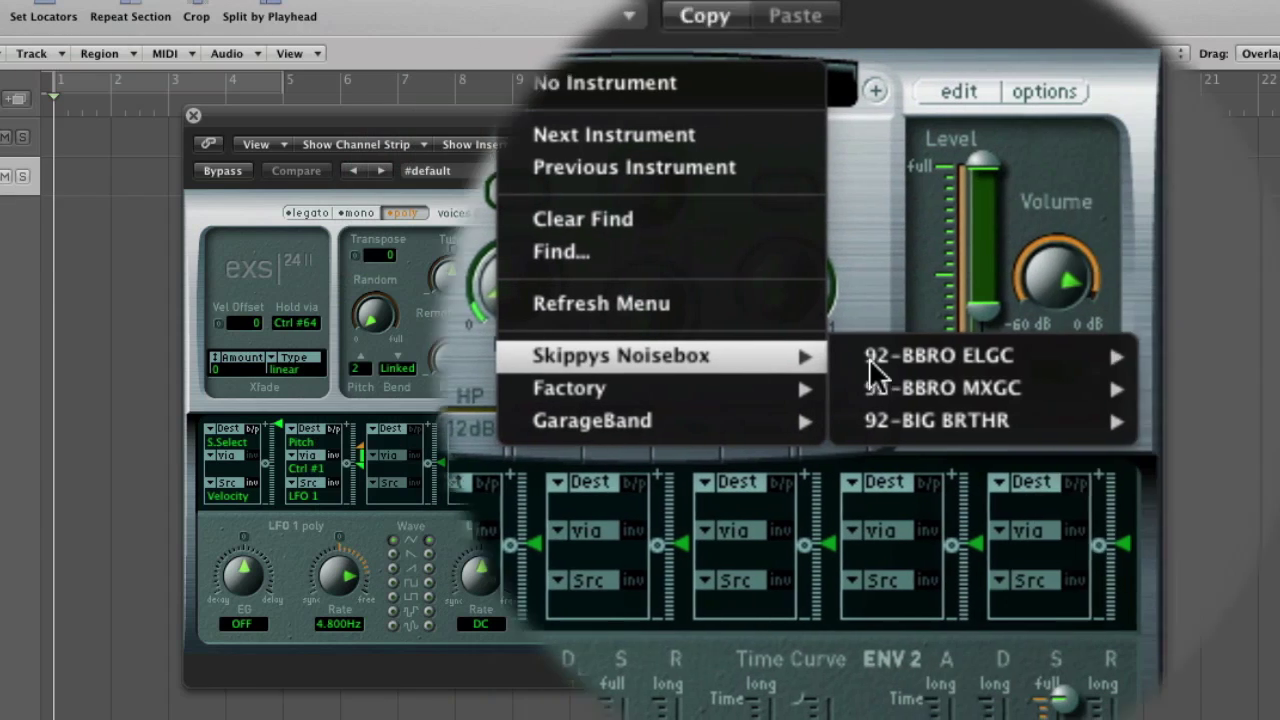
mouse_move(1070, 356)
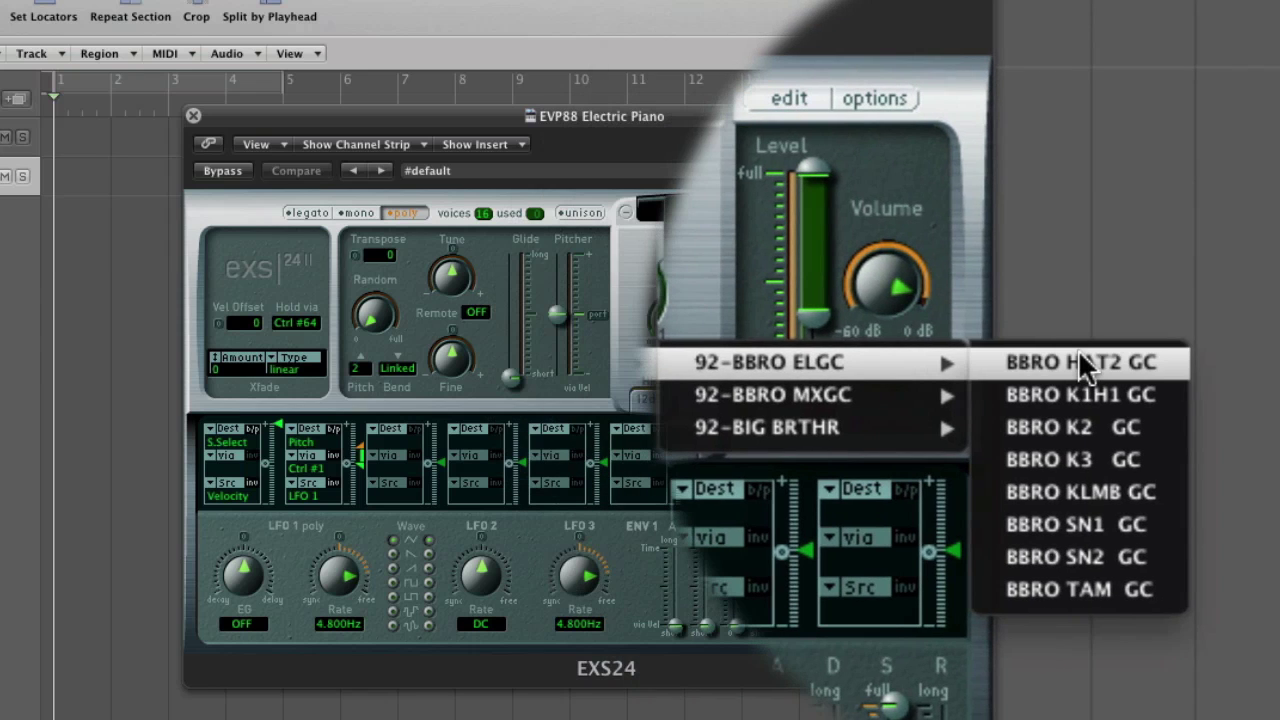
click(1078, 351)
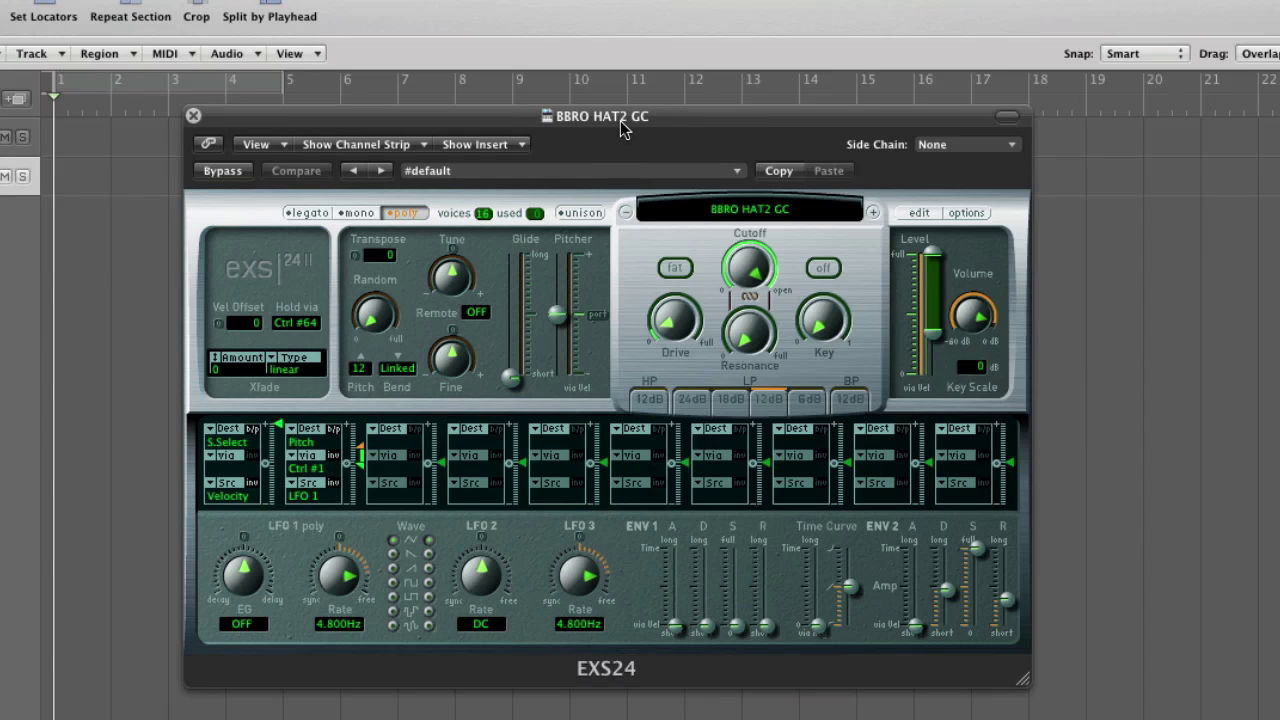
drag(621, 124, 757, 164)
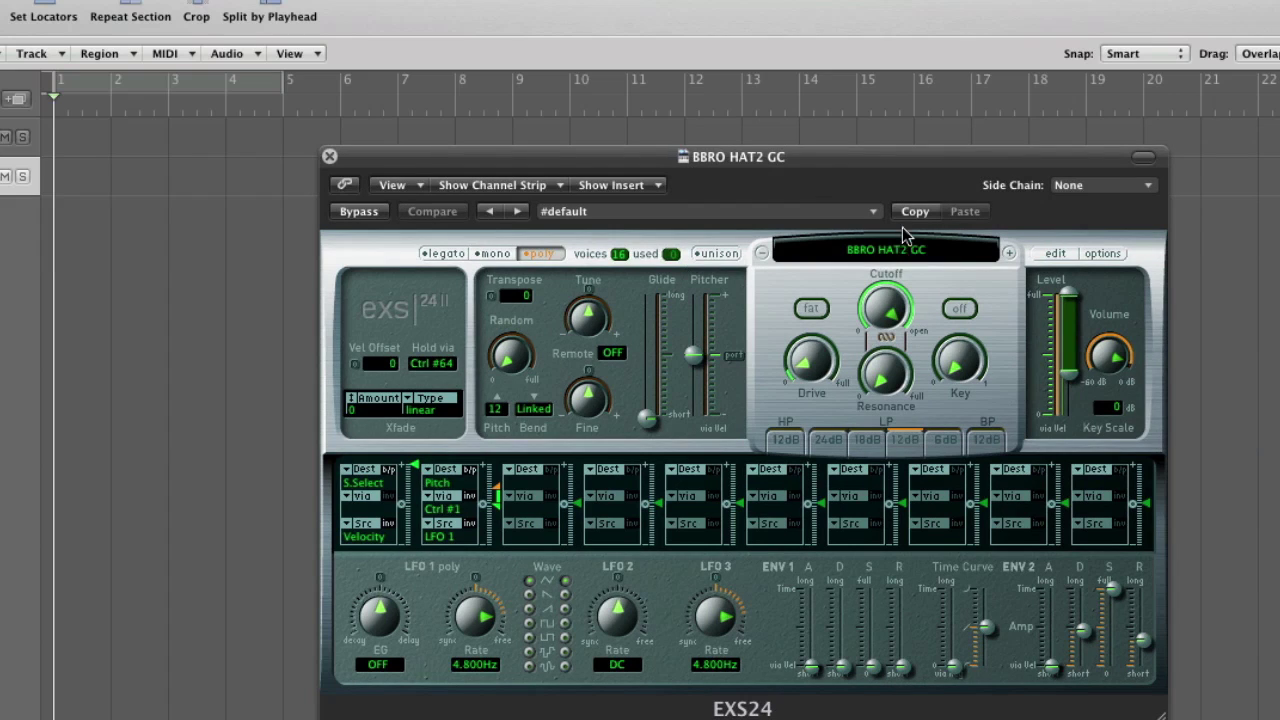
drag(771, 163, 596, 165)
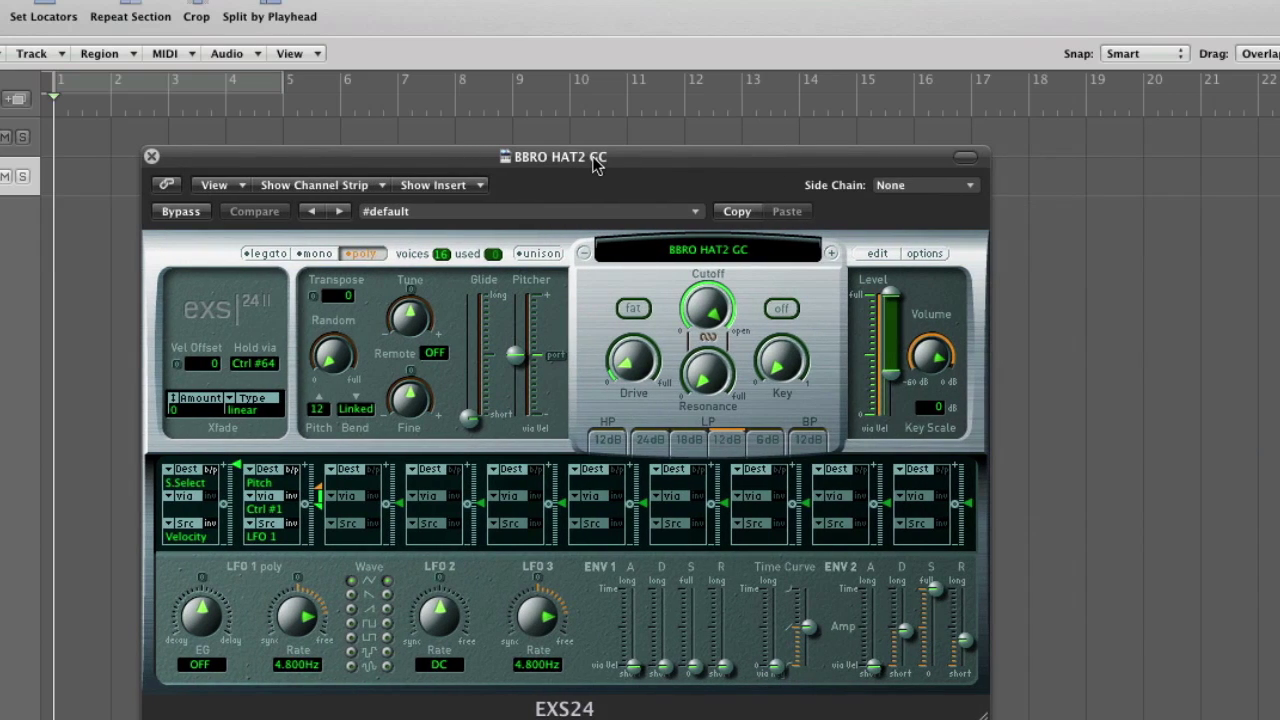